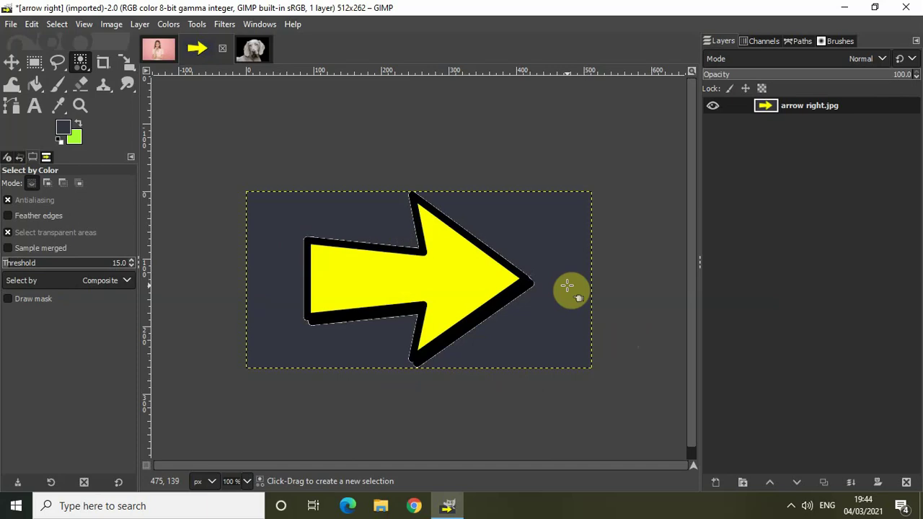
Add an alpha channel to the arrow layer and switch to the By Color Select tool.
right_click(800, 107)
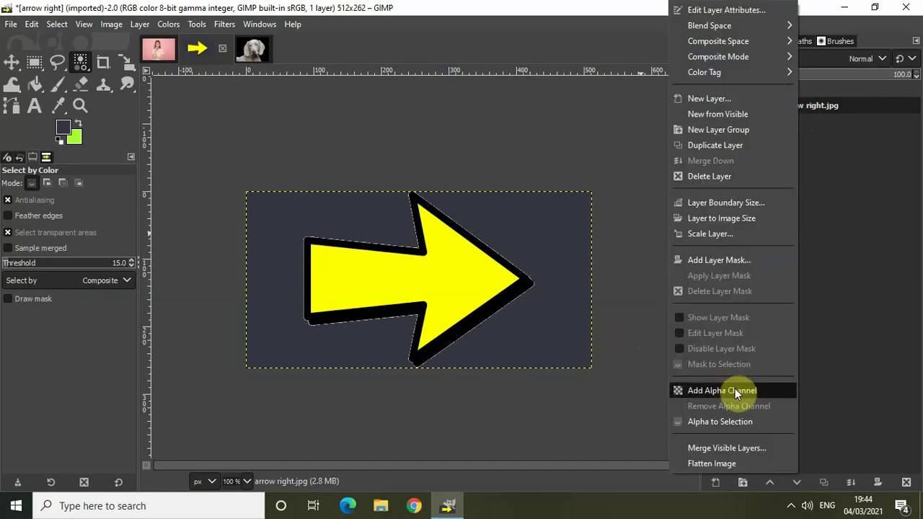
left_click(735, 390)
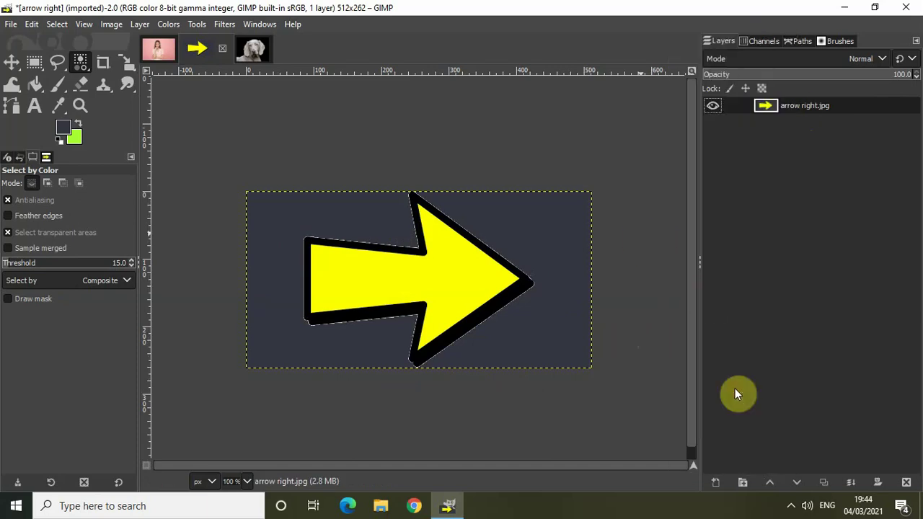
left_click(197, 24)
mouse_move(238, 46)
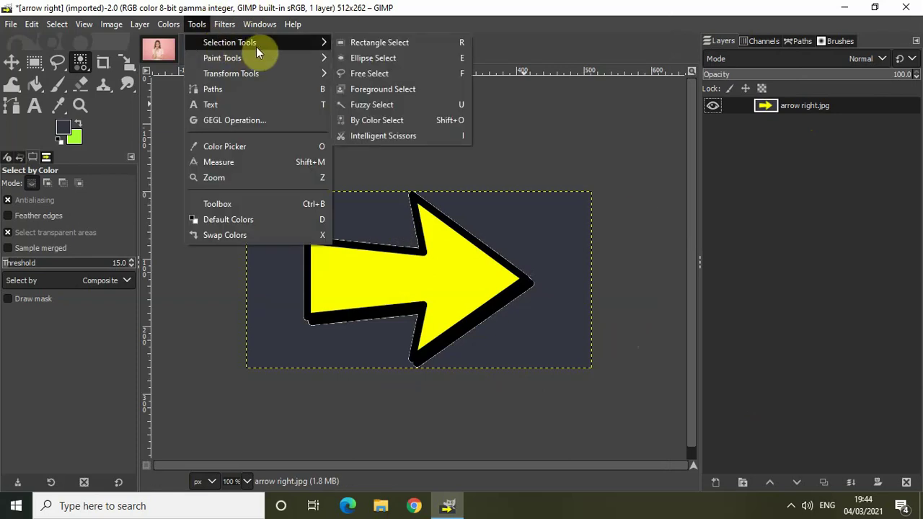
left_click(404, 121)
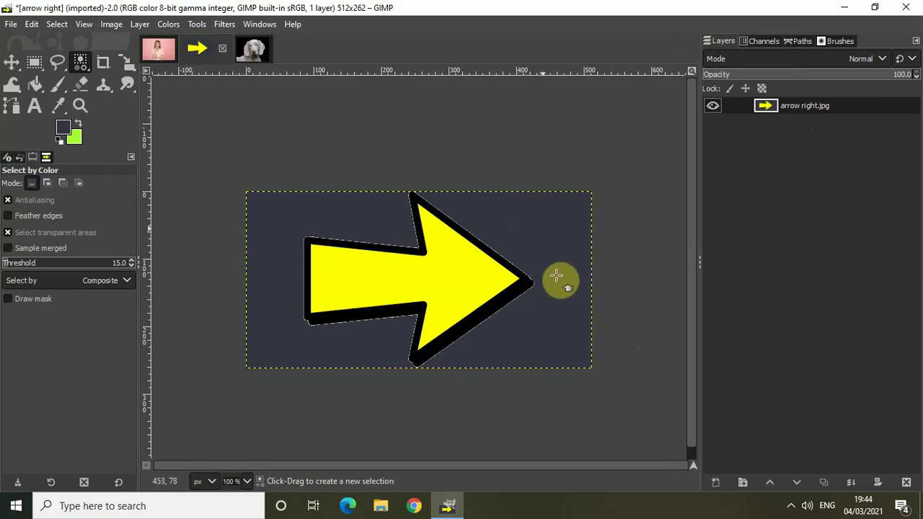
Select the dark background around the arrow by colour, delete it, and clear the selection.
left_click(550, 238)
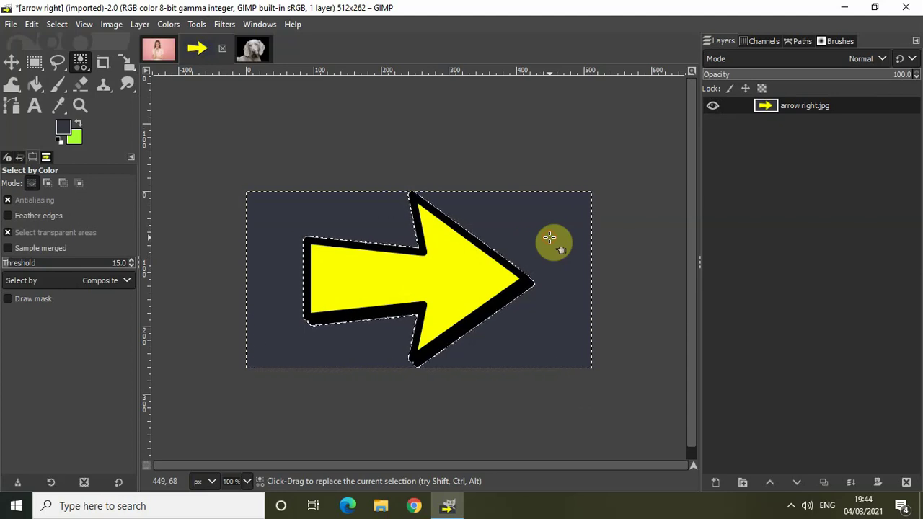
key("Delete")
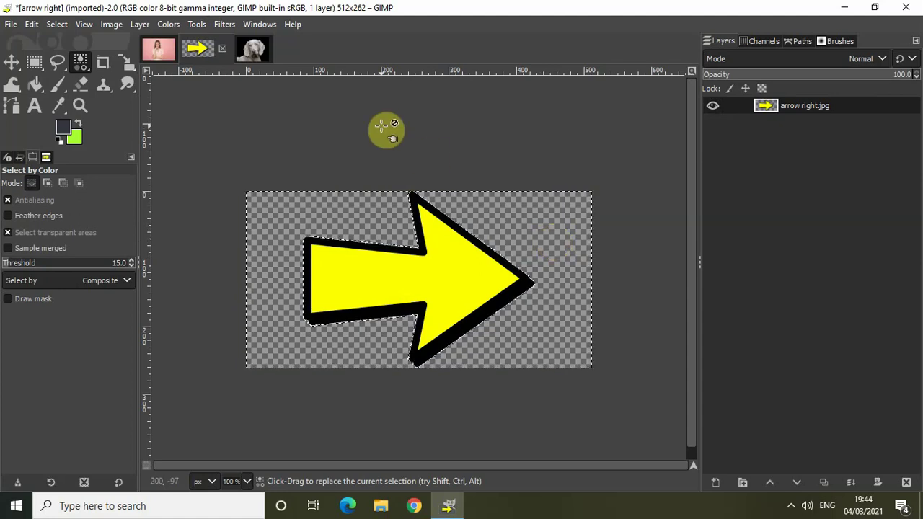
left_click(66, 26)
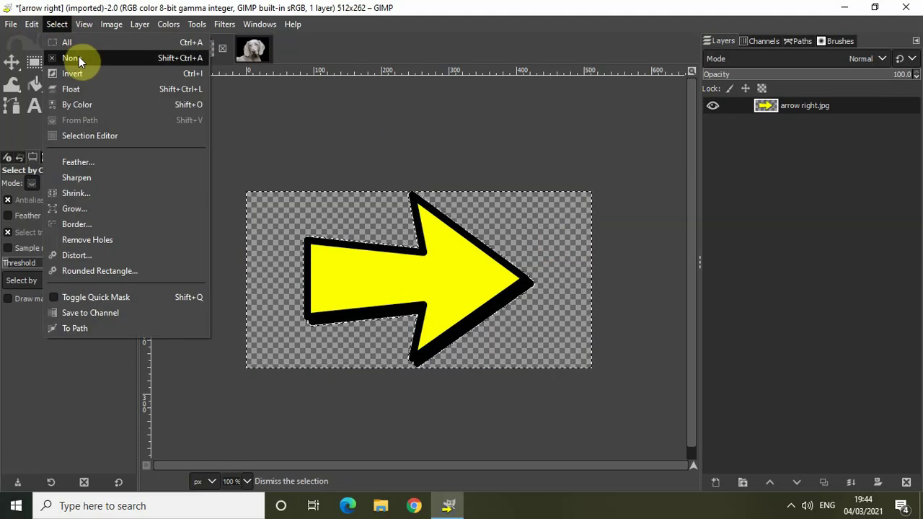
left_click(79, 56)
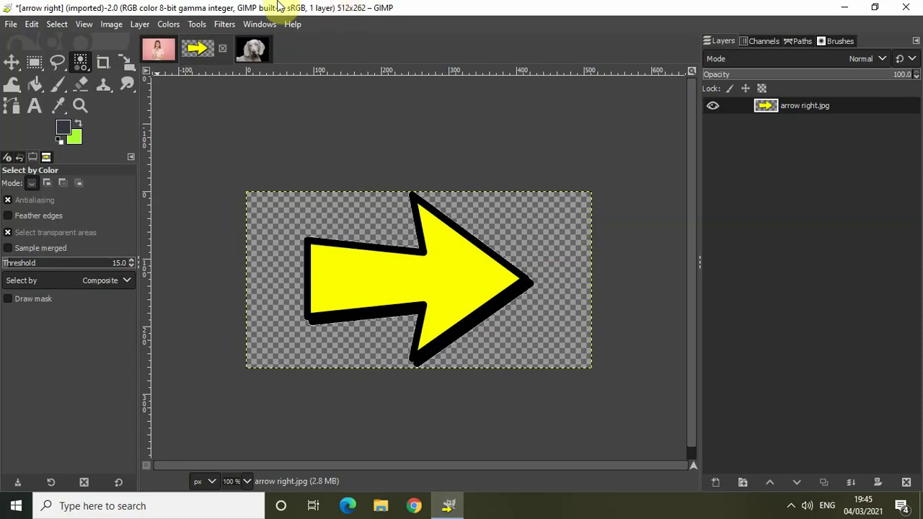
Switch to the woman-on-pink photo and add an alpha channel to its layer.
left_click(160, 47)
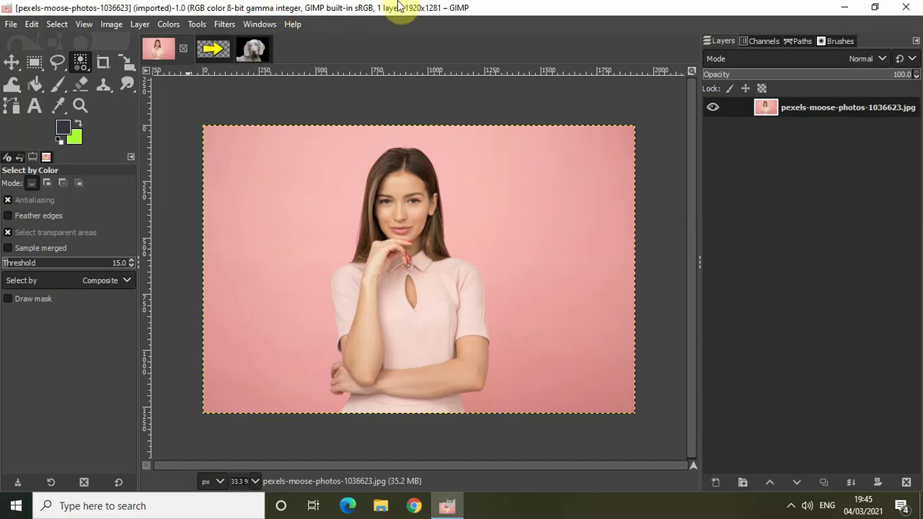
right_click(792, 111)
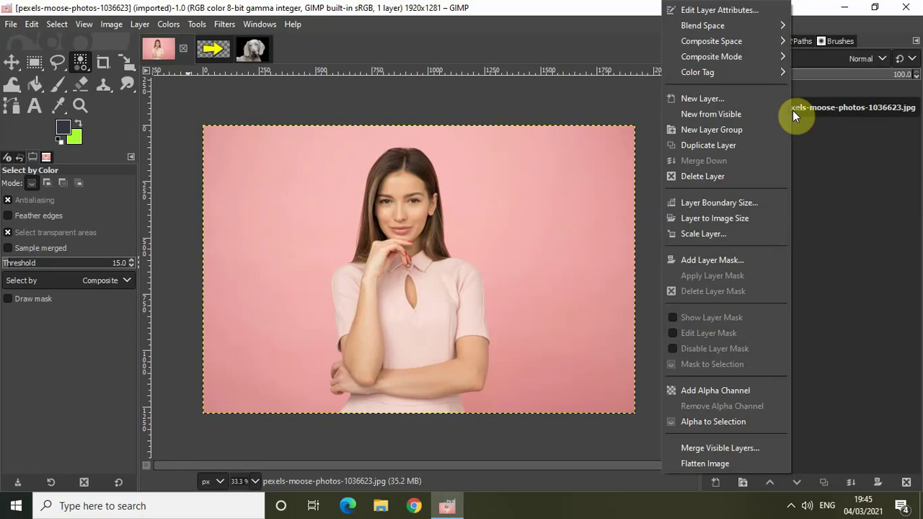
left_click(730, 391)
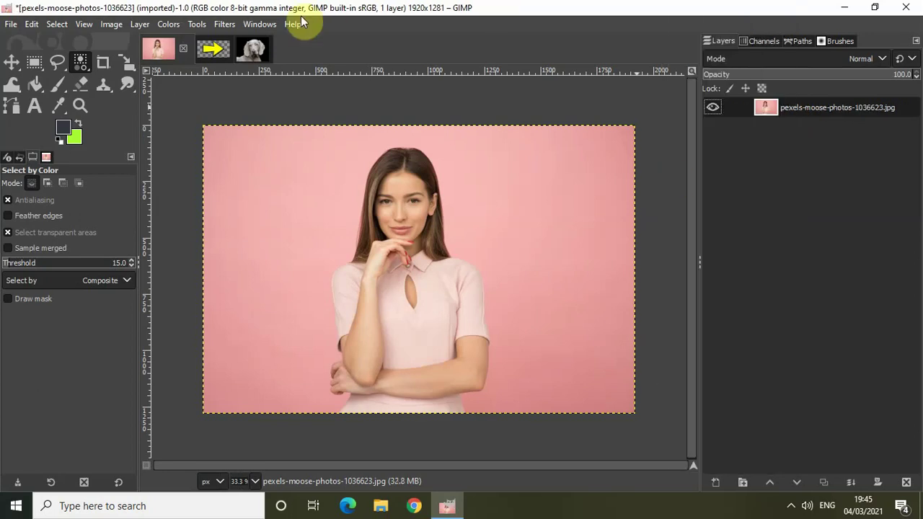
Choose the Fuzzy Select tool from the selection tools.
left_click(198, 24)
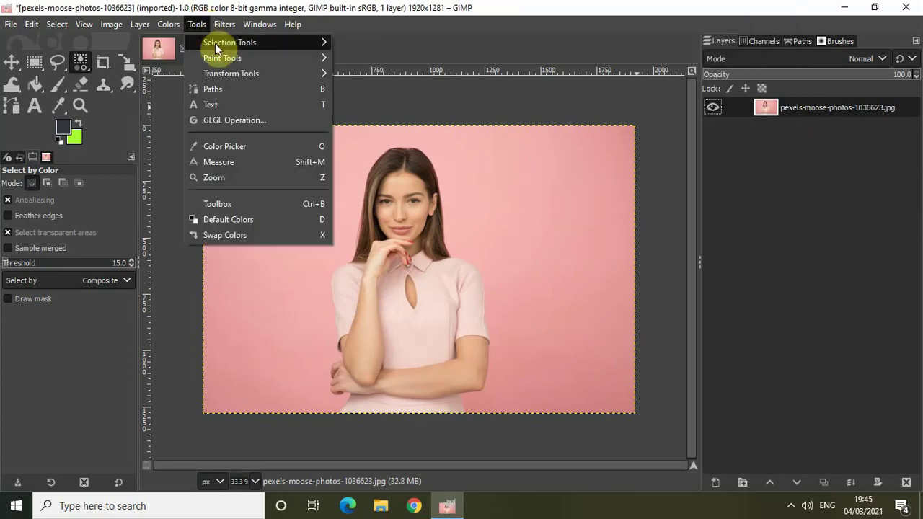
mouse_move(215, 43)
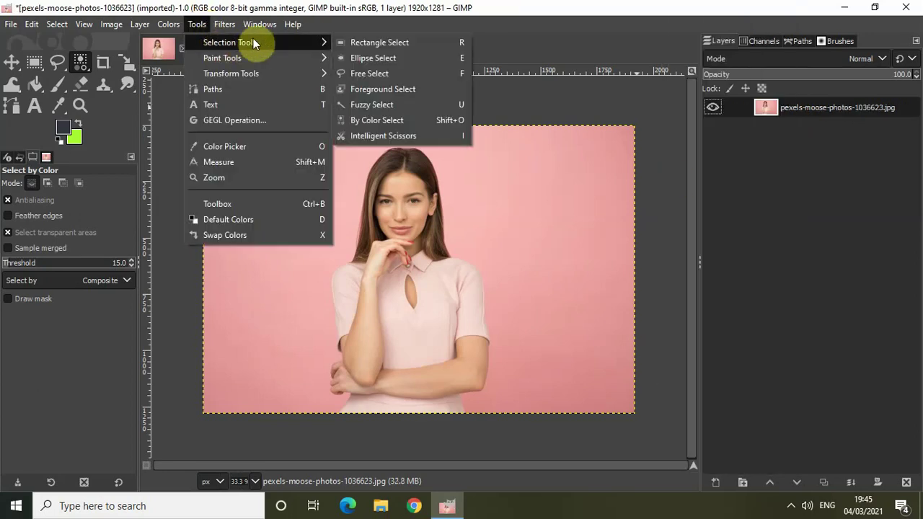
left_click(394, 106)
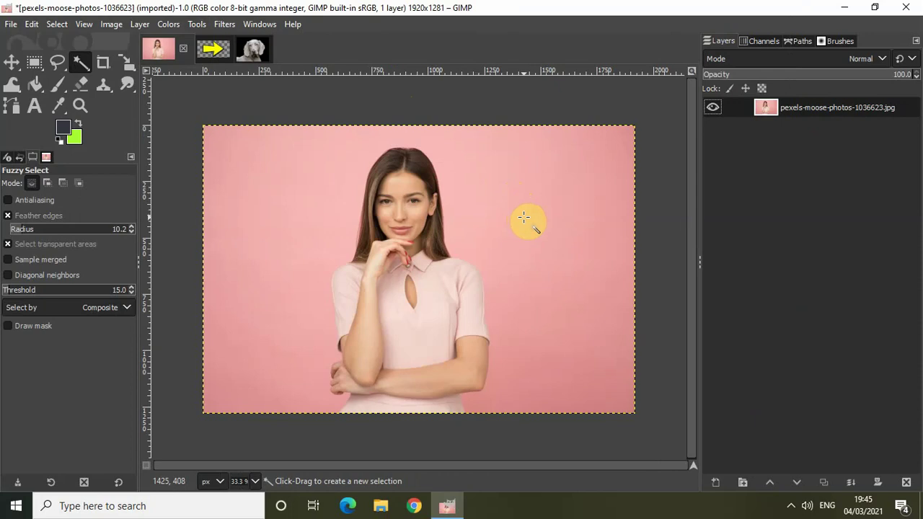
Fuzzy-select the pink background and delete the right and left pink areas.
left_click(524, 217)
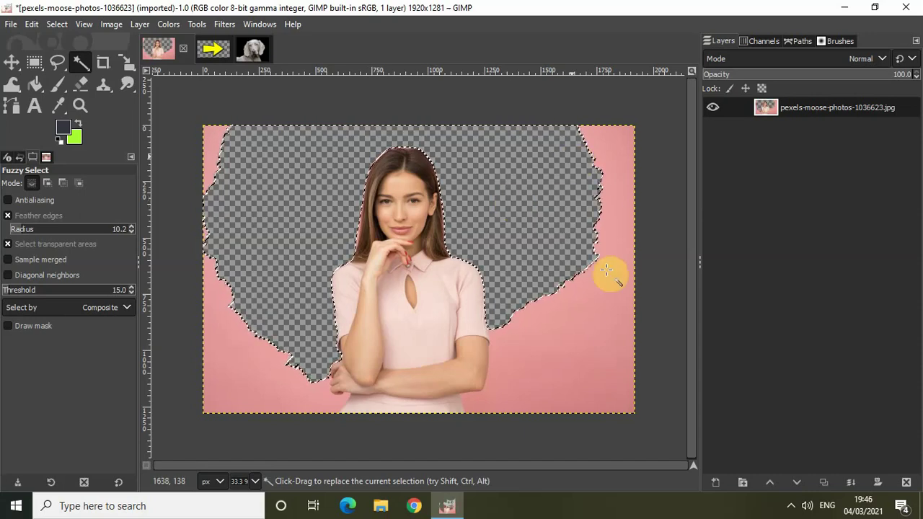
left_click(580, 326)
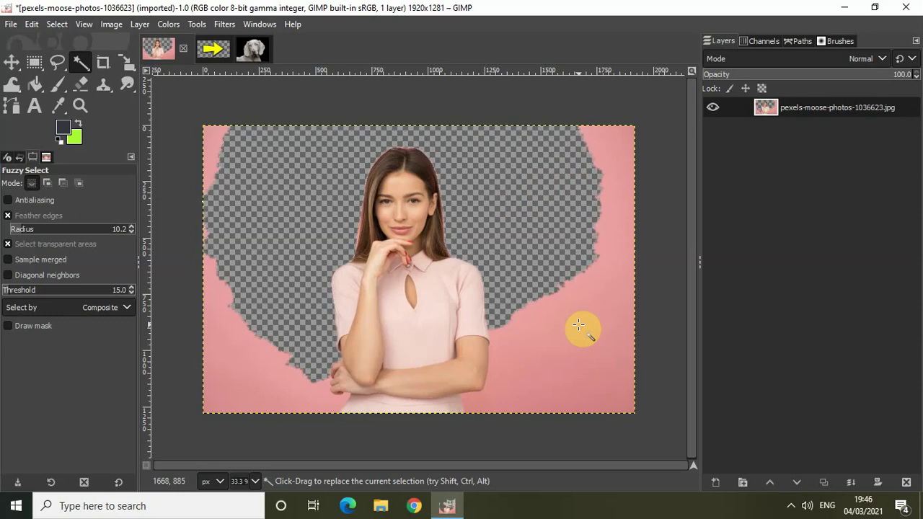
key("Delete")
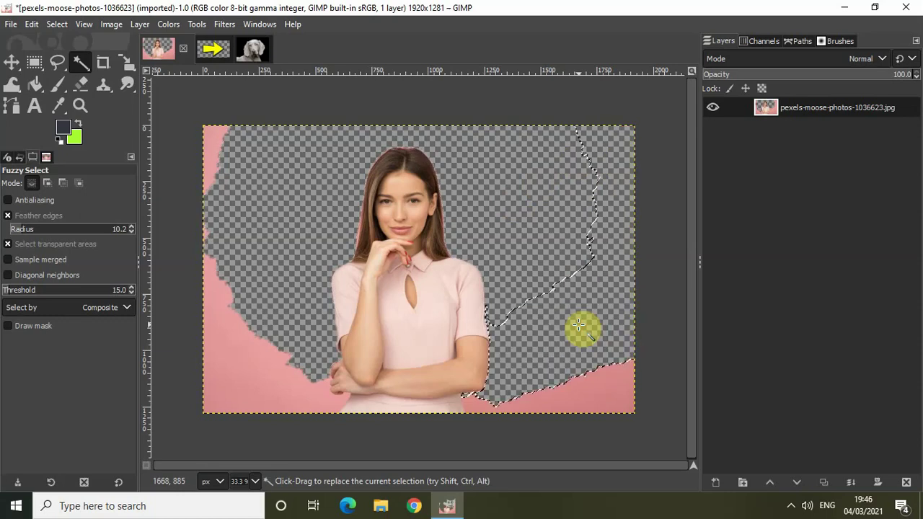
left_click(256, 351)
key("Delete")
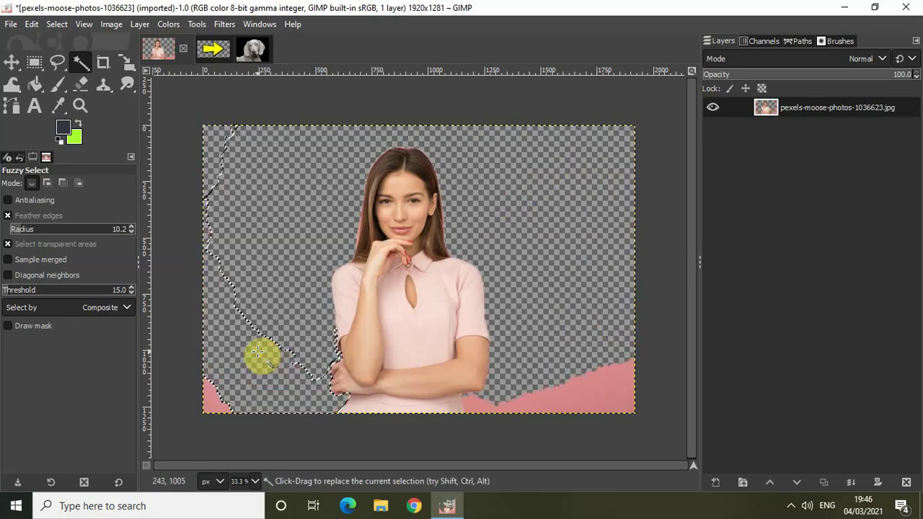
Delete the pink bottom-left and bottom-right corners, then clear the selection.
left_click(207, 397)
key("Delete")
left_click(596, 399)
key("Delete")
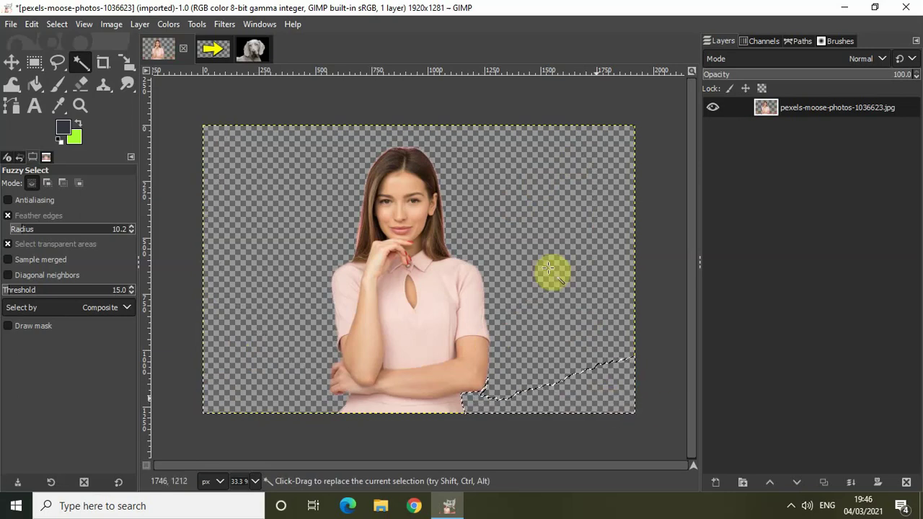
left_click(58, 26)
left_click(71, 58)
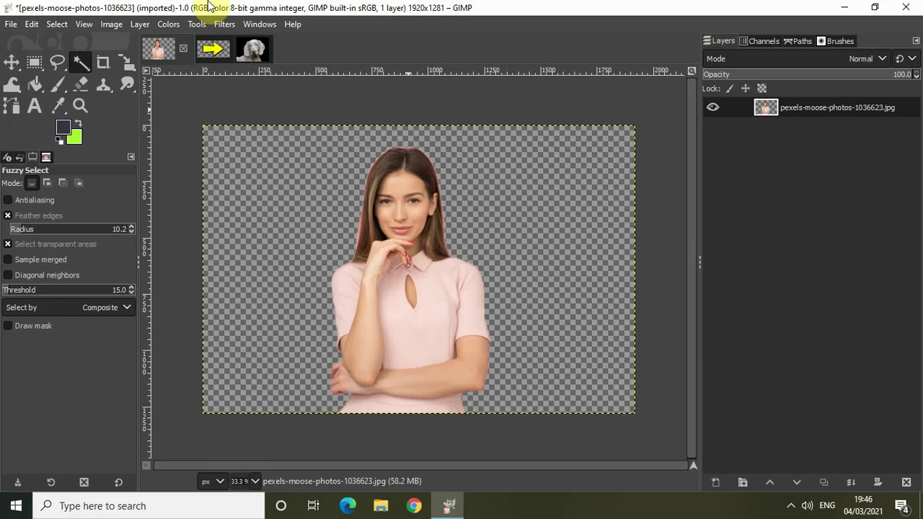
Open the dog photo and add an alpha channel to its single layer.
left_click(255, 49)
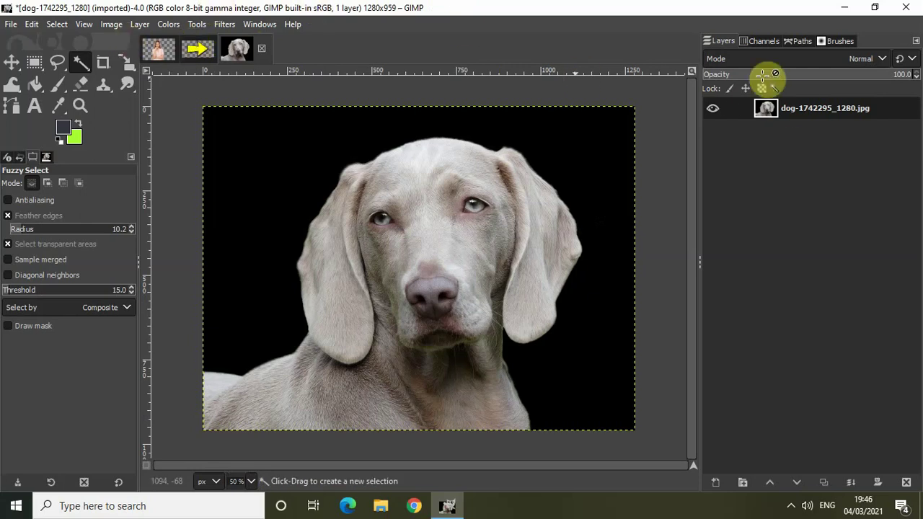
right_click(796, 109)
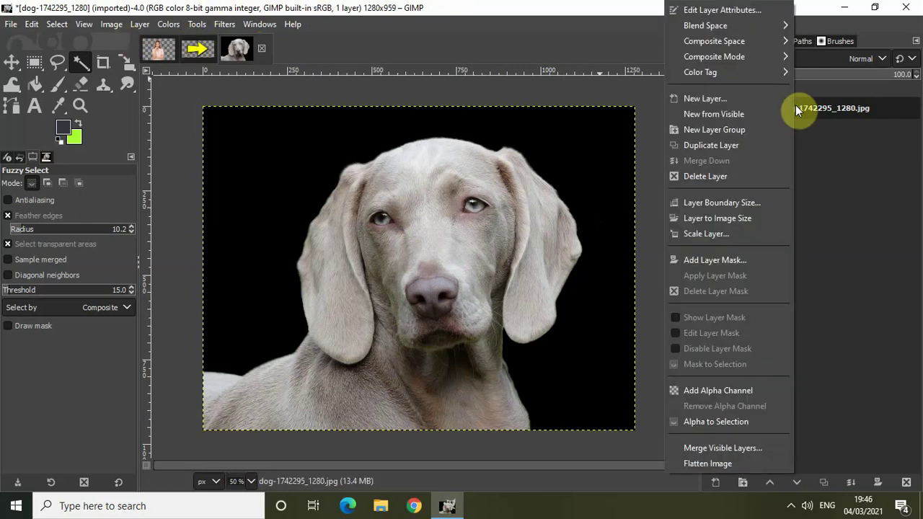
left_click(737, 395)
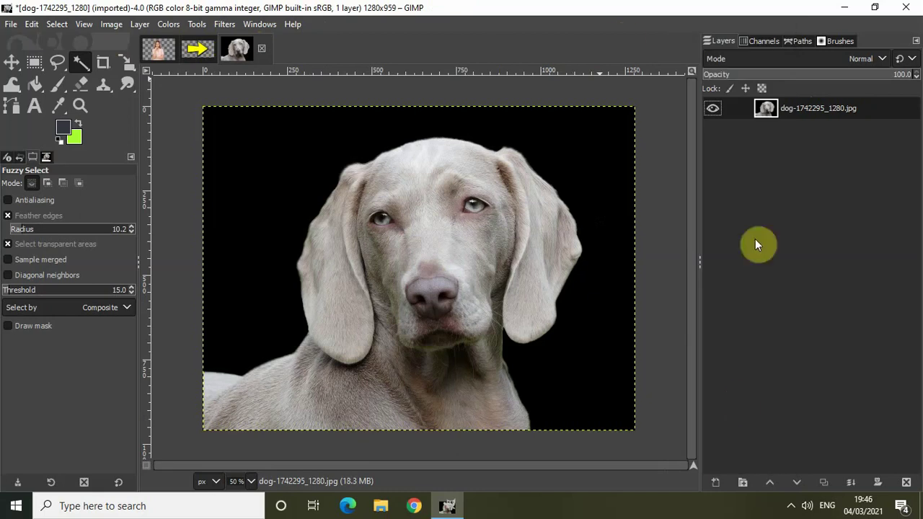
Place Paths tool anchors along the dog's lower-left shoulder, then select the Unnamed path.
left_click(15, 107)
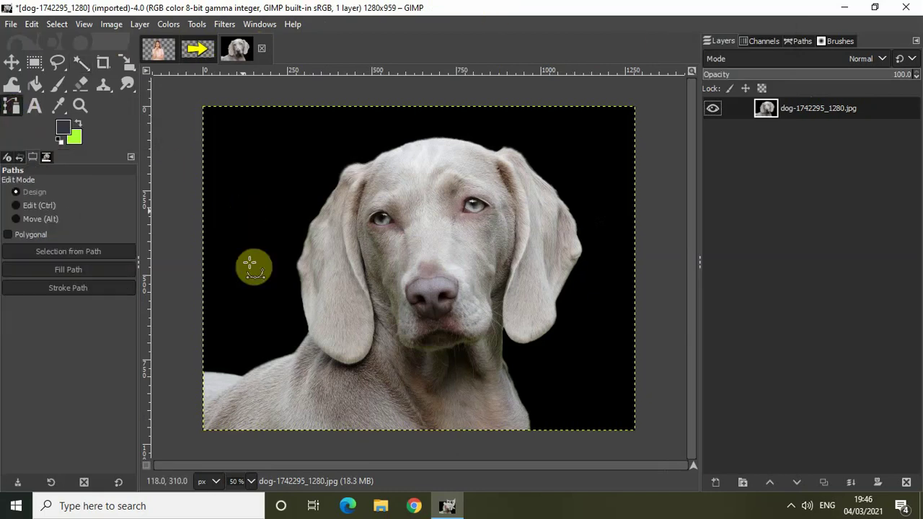
left_click(203, 372)
left_click(222, 374)
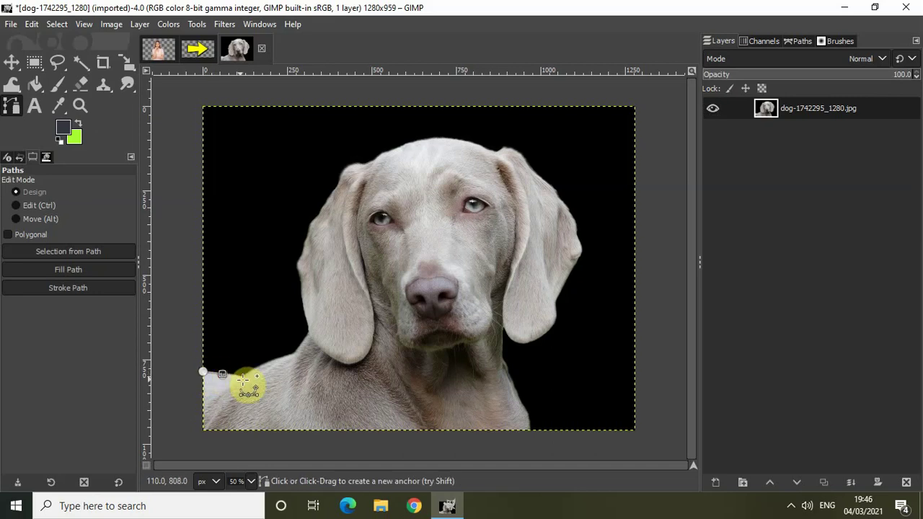
left_click(243, 375)
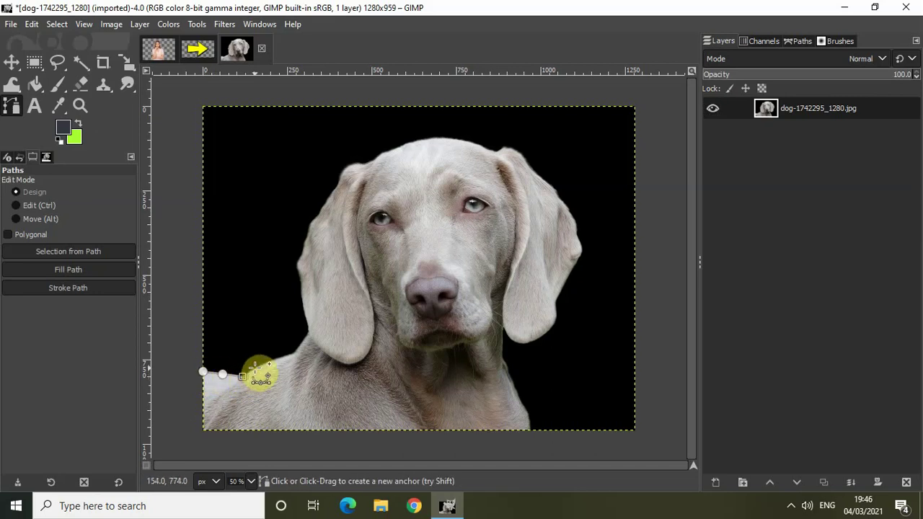
left_click(254, 368)
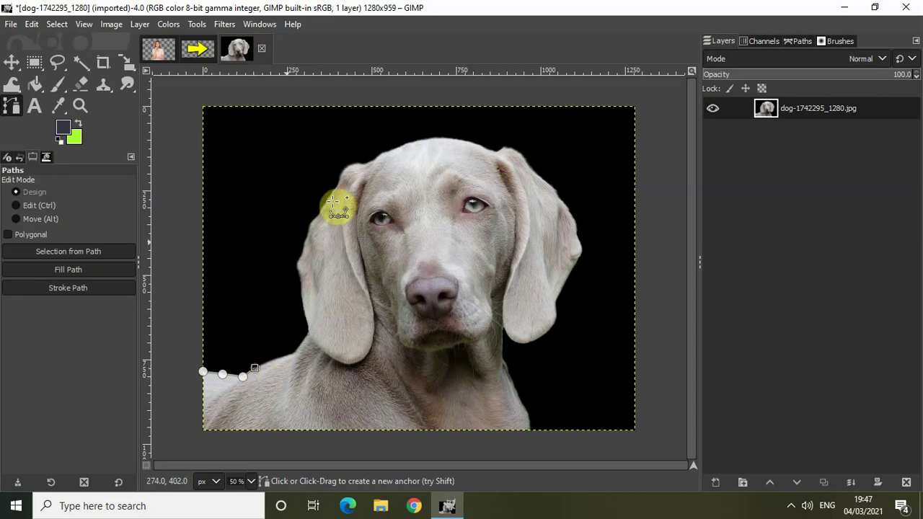
left_click(794, 39)
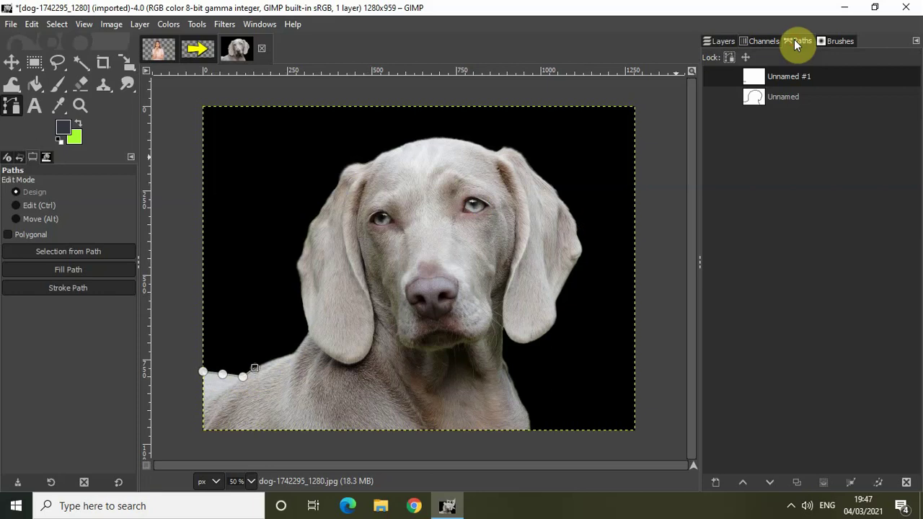
left_click(756, 99)
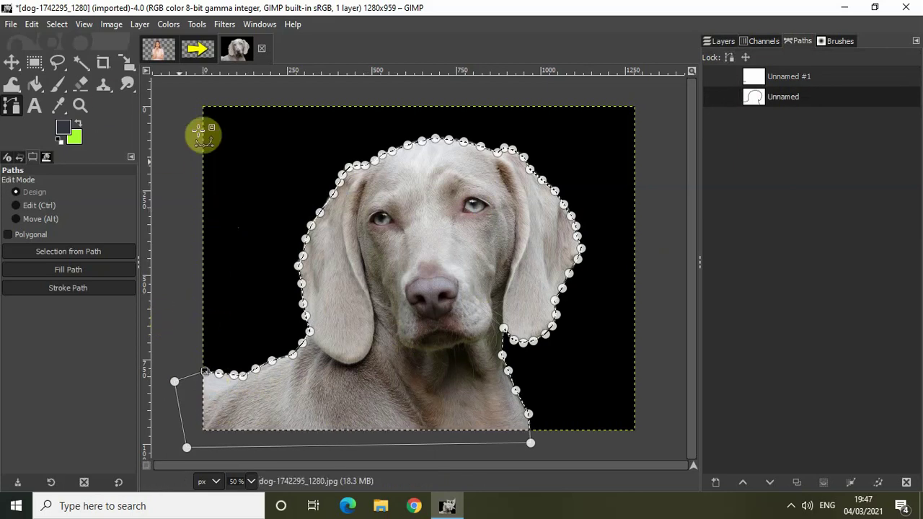
Invert the selection, delete the black background, clear the selection and switch to the Move tool.
left_click(59, 25)
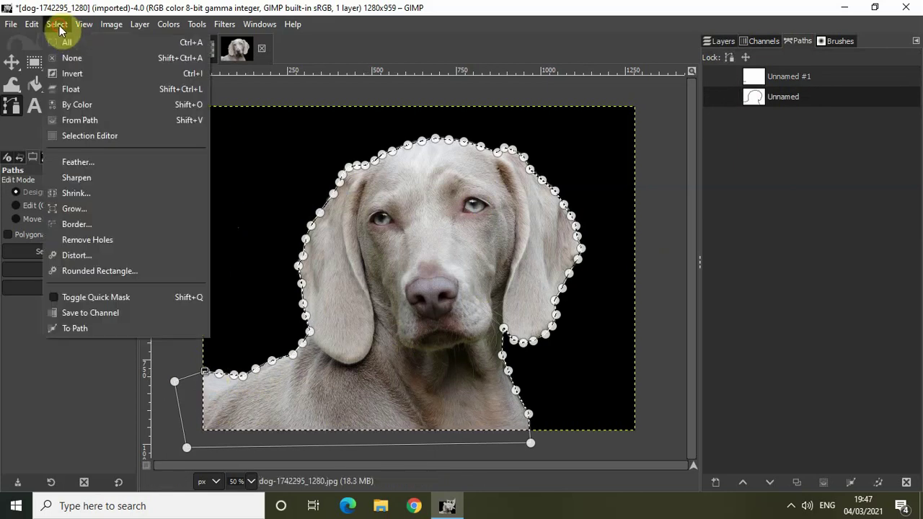
left_click(79, 74)
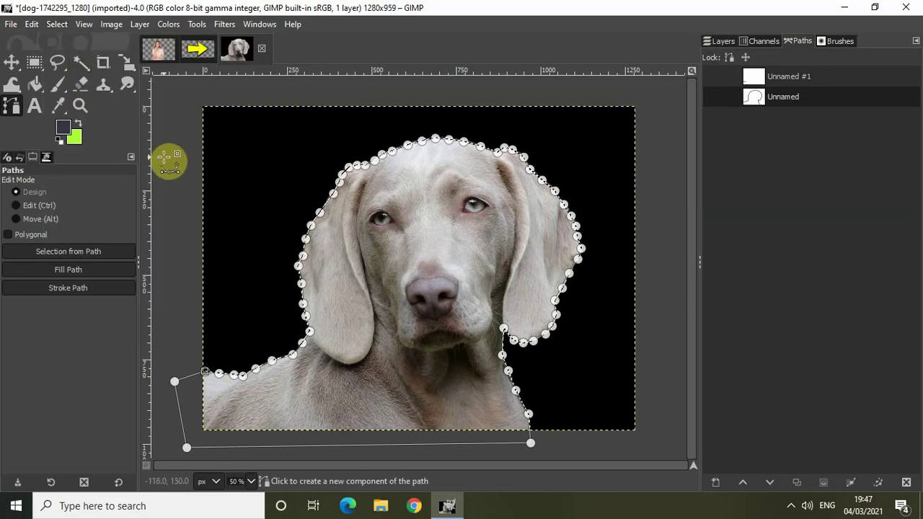
key("Delete")
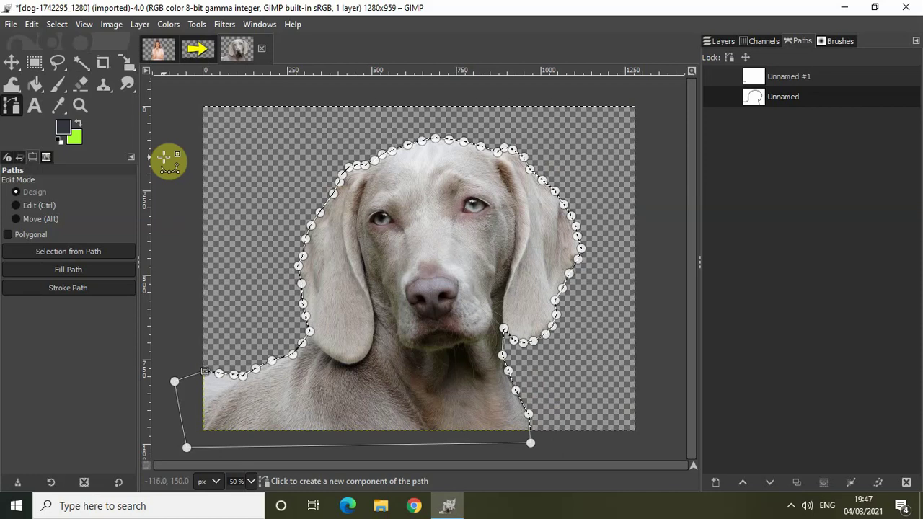
left_click(58, 26)
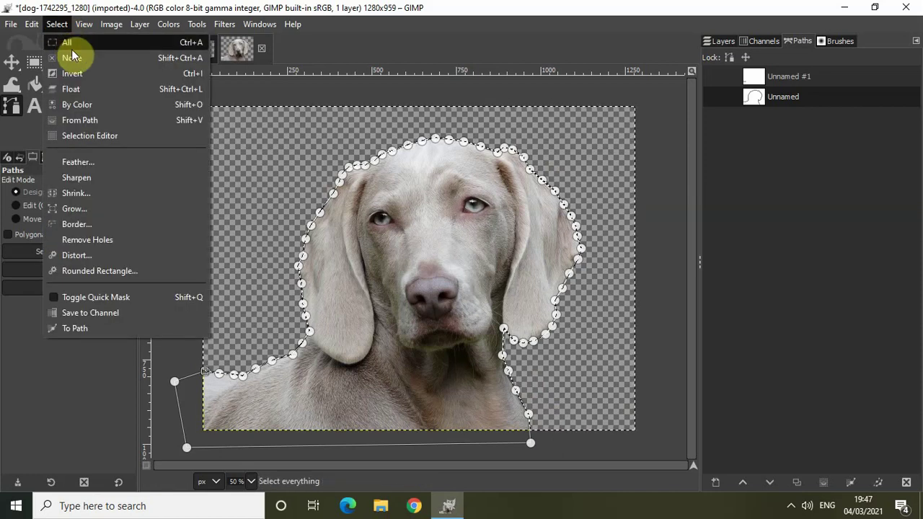
left_click(72, 58)
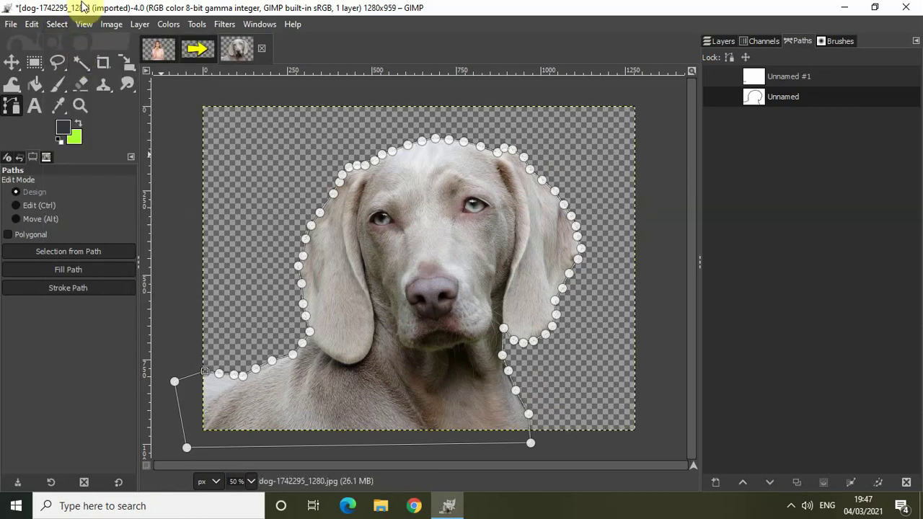
left_click(9, 64)
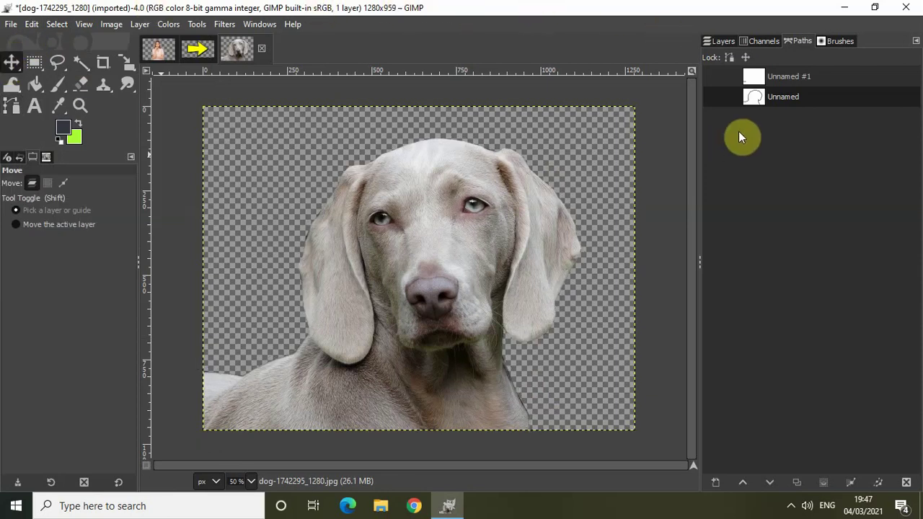
Show the Layers list with the cut-out dog layer dog-1742295_1280.jpg.
left_click(722, 44)
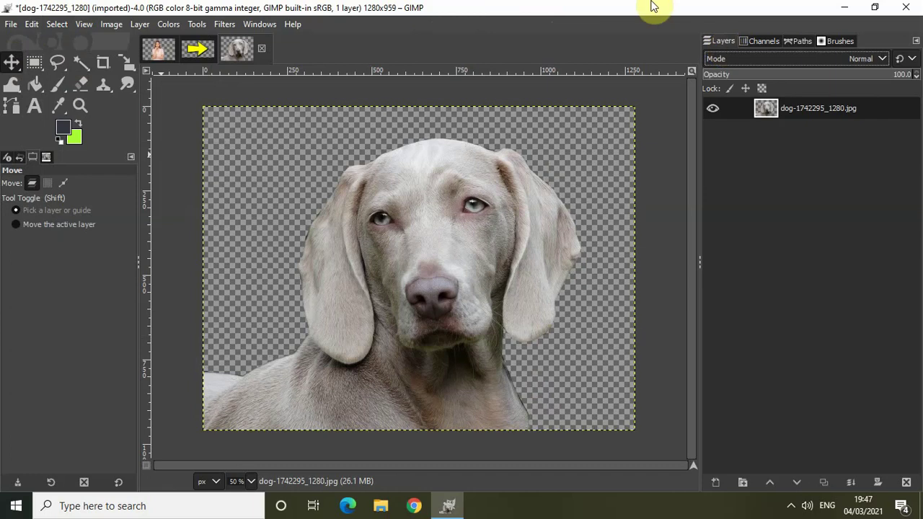